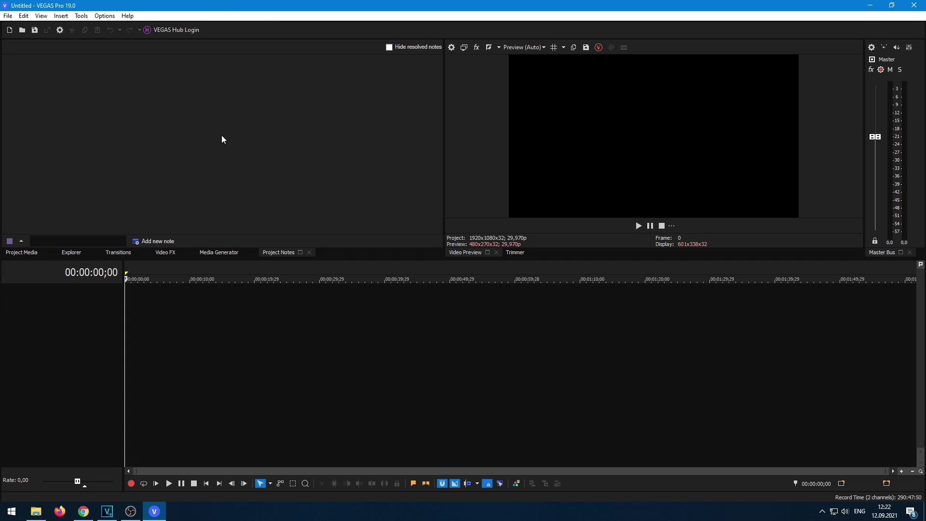
# Try the White interface type in the Display preferences and cancel the change
pyautogui.click(103, 18)
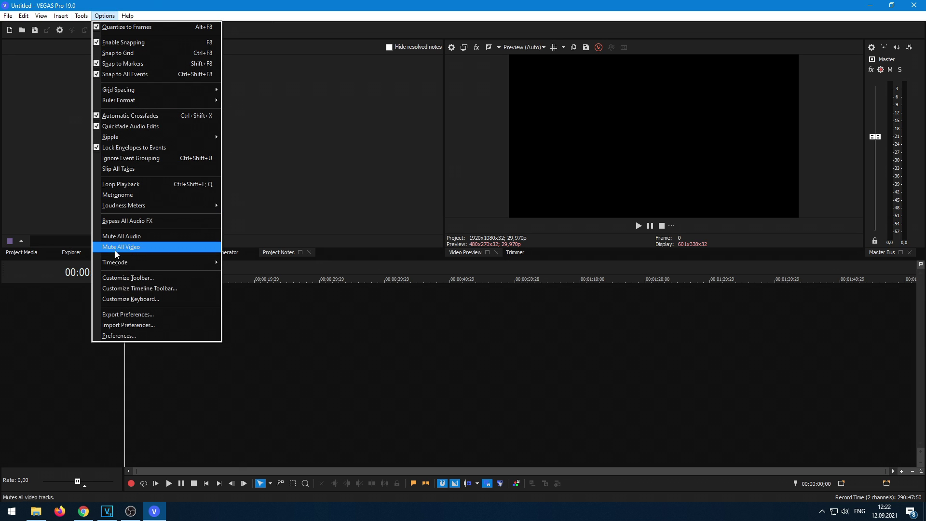
pyautogui.click(131, 336)
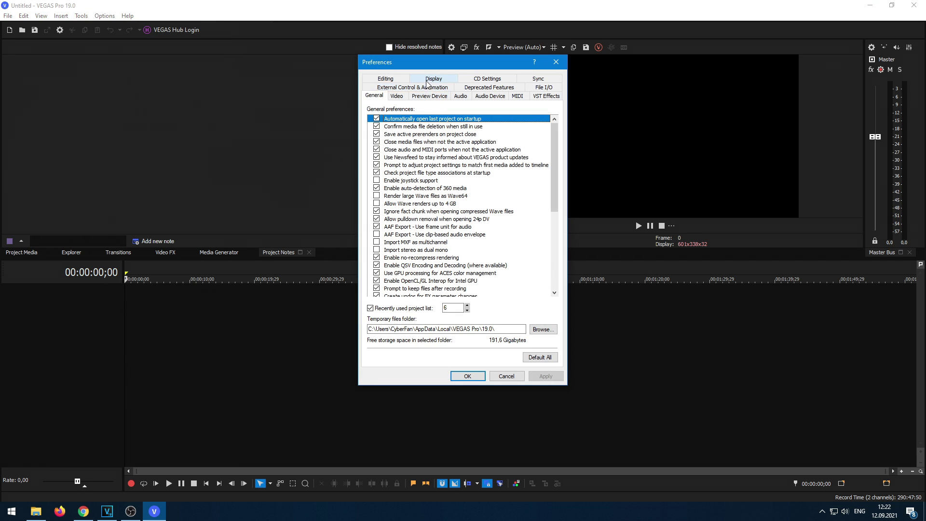
pyautogui.click(442, 80)
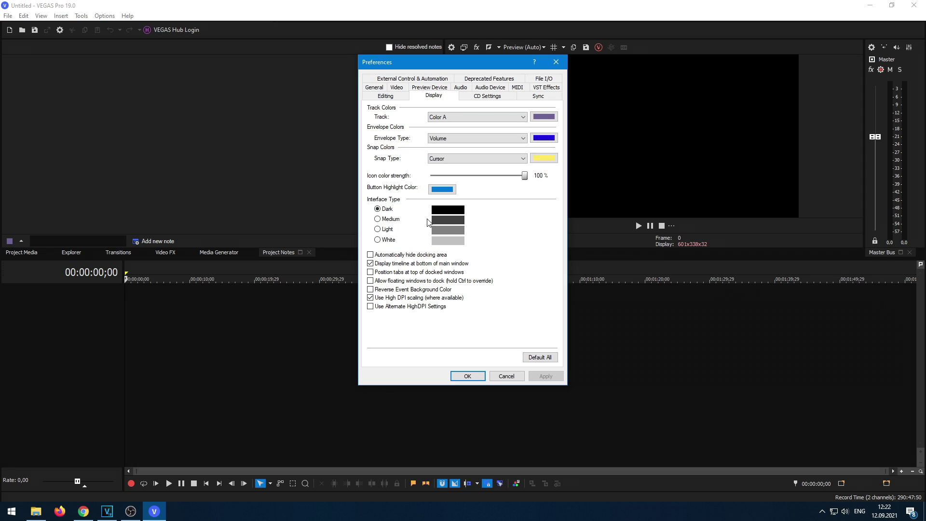
pyautogui.click(388, 240)
pyautogui.click(506, 376)
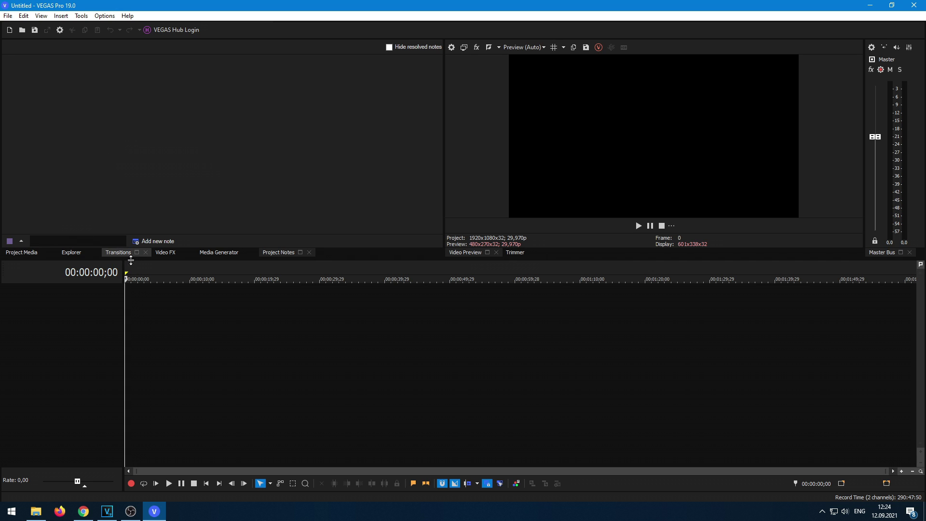
# View the 3D Blinds transition previews and switch to VEGAS Pro 18 for comparison
pyautogui.click(118, 252)
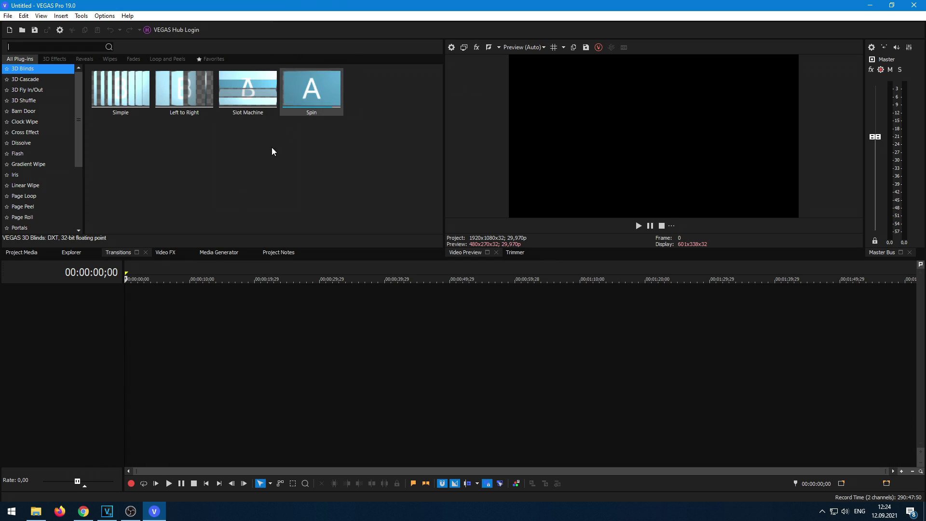
pyautogui.moveTo(107, 515)
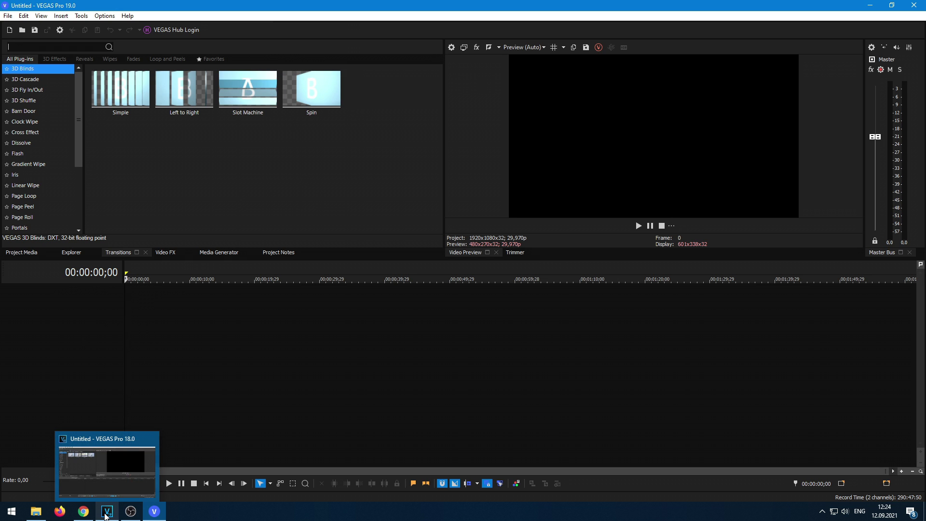
pyautogui.click(106, 514)
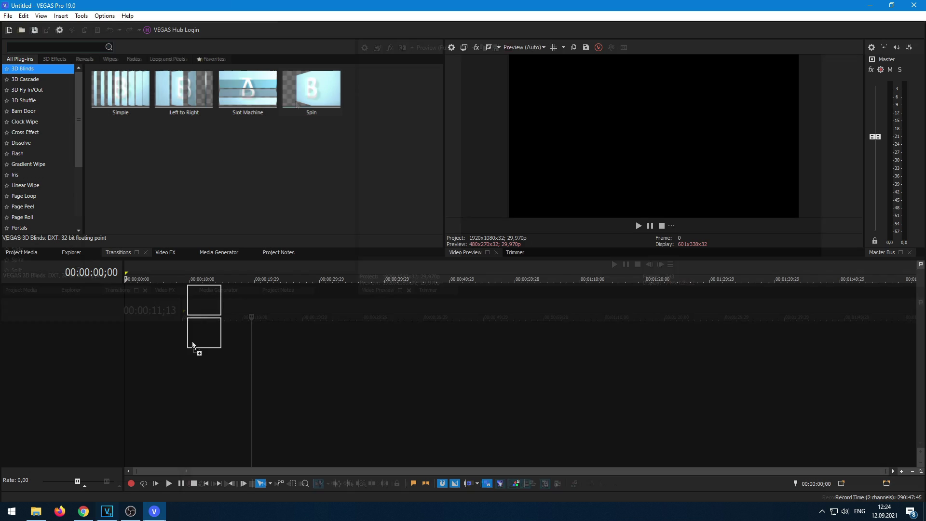
# Add the video clip with its audio to the empty timeline and match the project video settings to this media
pyautogui.moveTo(192, 340); pyautogui.dragTo(192, 340)
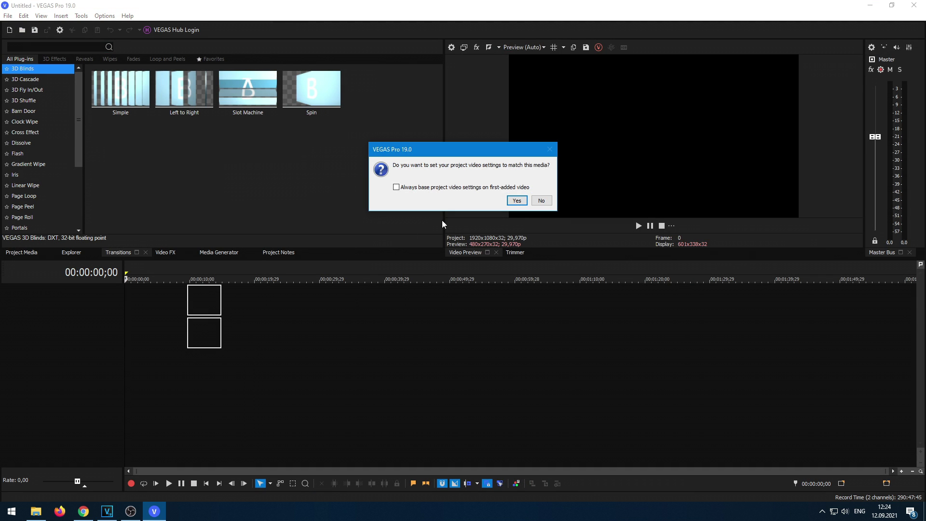
pyautogui.click(517, 200)
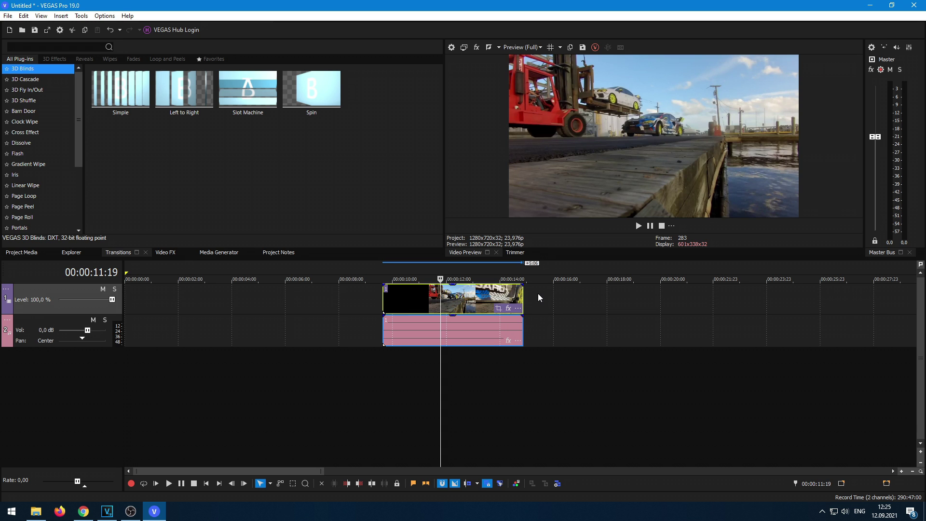
# Open color grading for the clip and set its camera input LUT to BT.2020HLG_to_D-Log
pyautogui.click(516, 483)
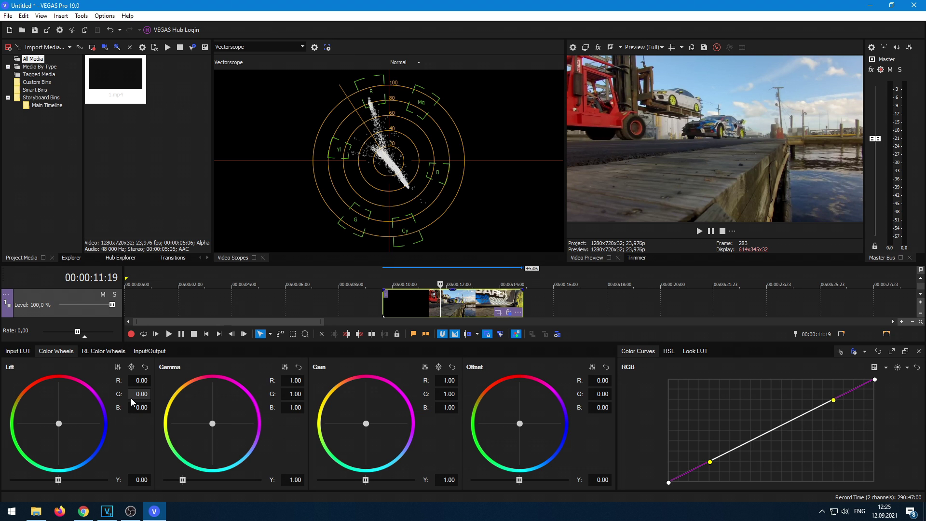
pyautogui.click(103, 351)
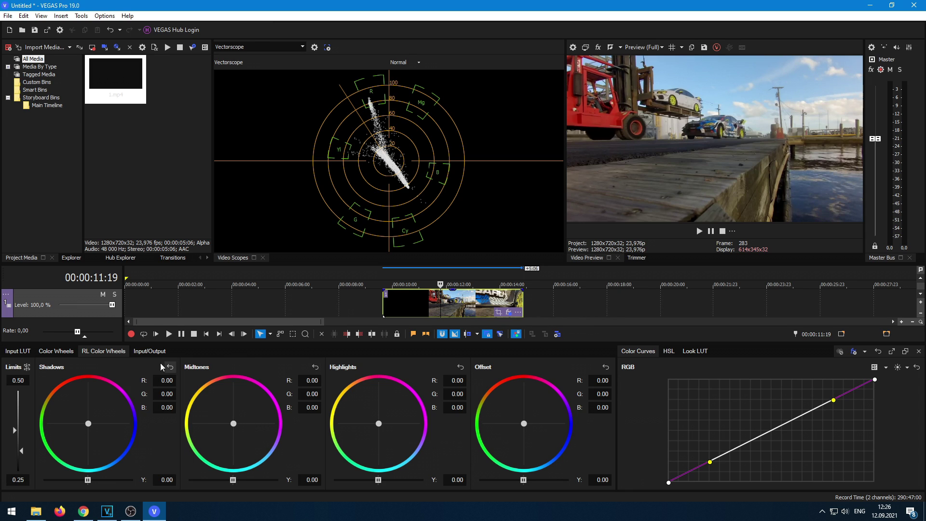
pyautogui.click(20, 352)
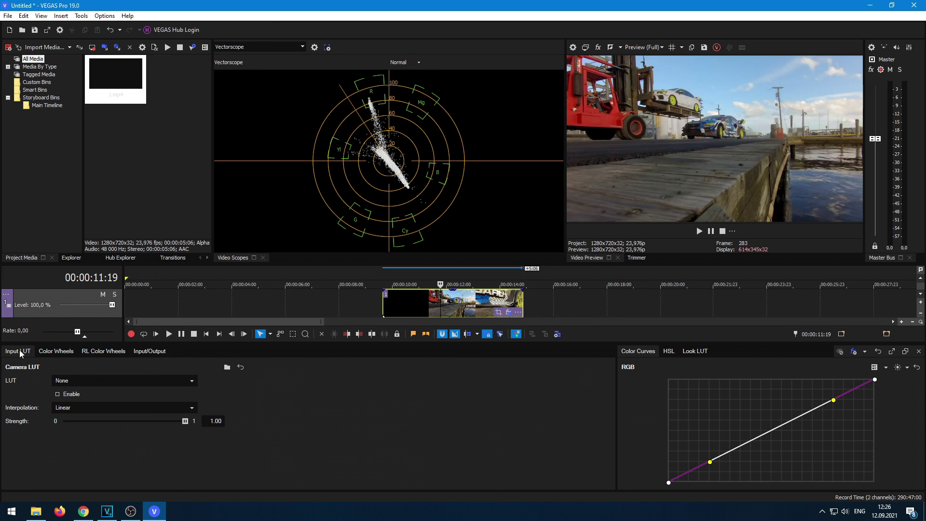
pyautogui.click(117, 381)
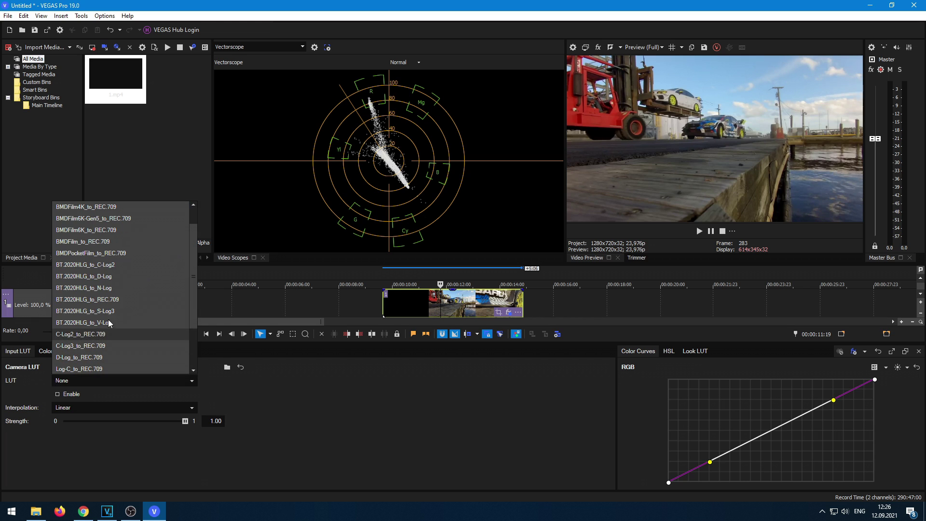
pyautogui.click(102, 230)
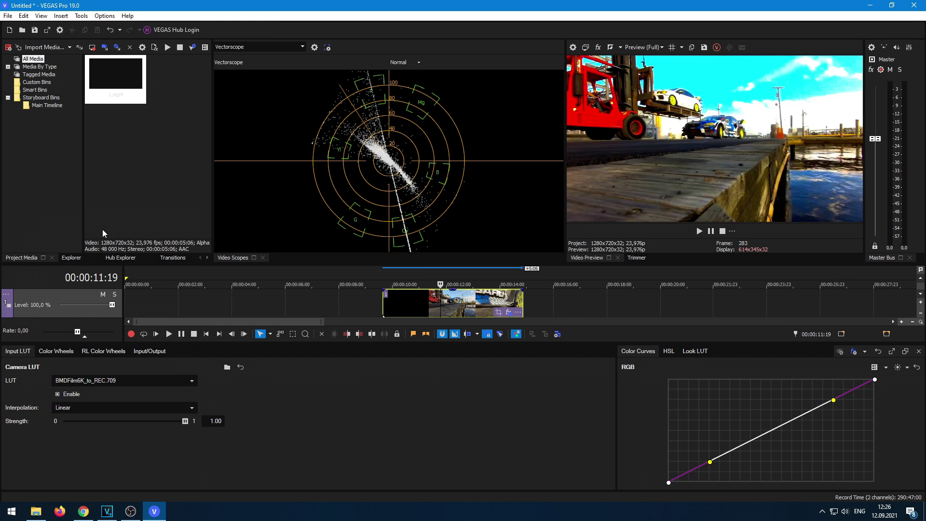
pyautogui.press('Down')
pyautogui.press('Down')
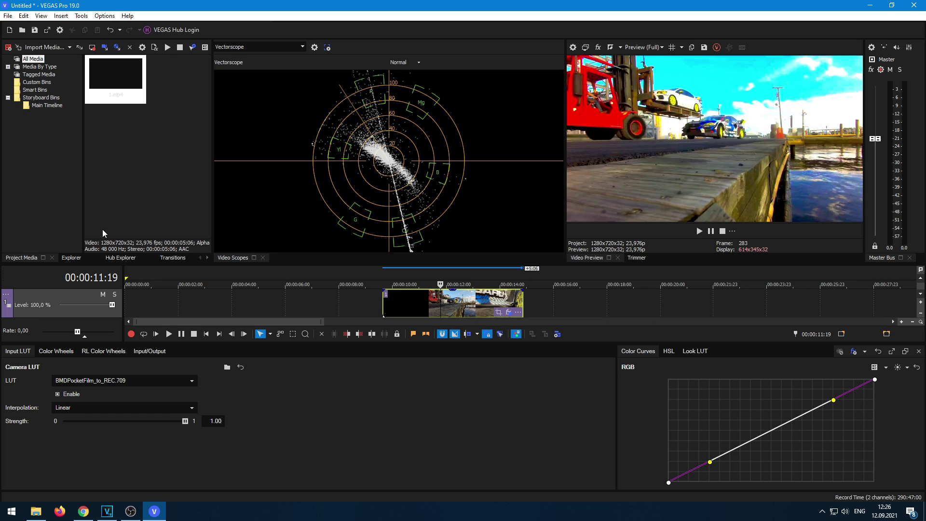
pyautogui.press('Down')
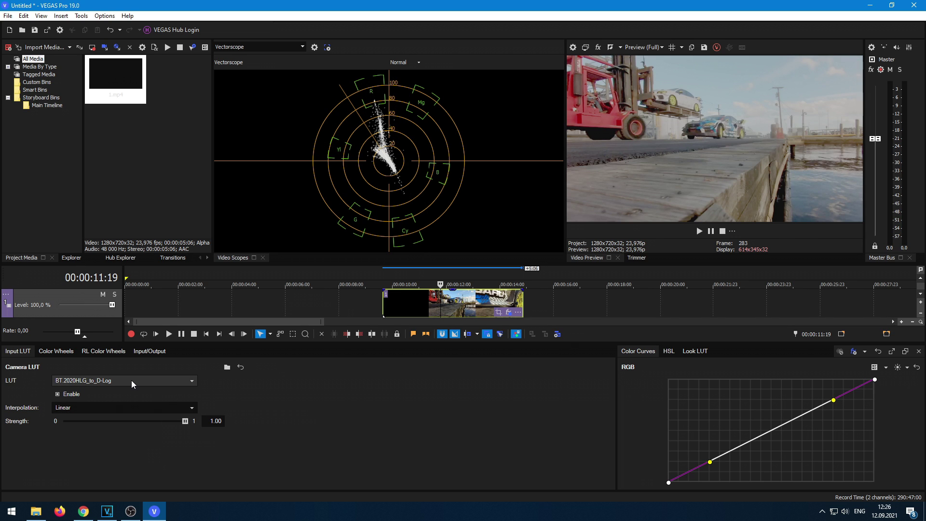
# Look over the RL color wheels and the HSL controls, and close color grading
pyautogui.click(103, 351)
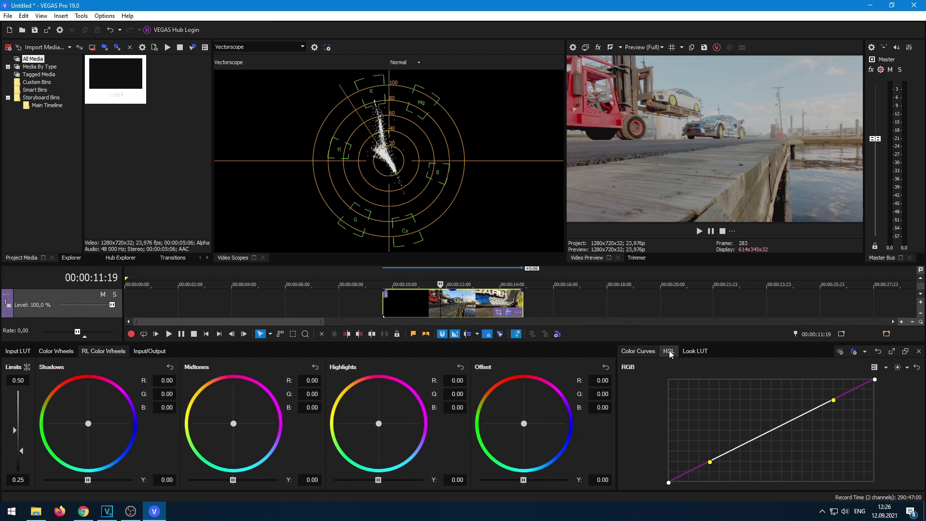
pyautogui.click(668, 351)
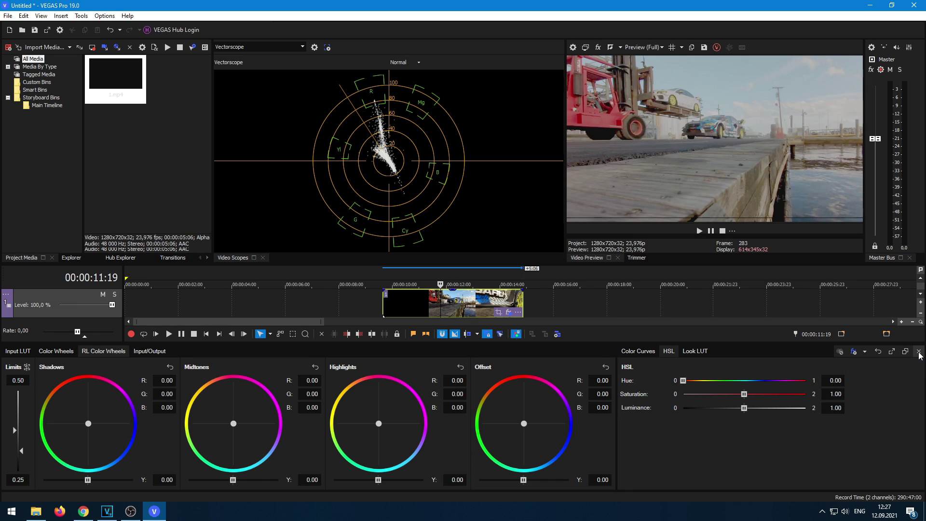
pyautogui.hotkey('alt', 'd')
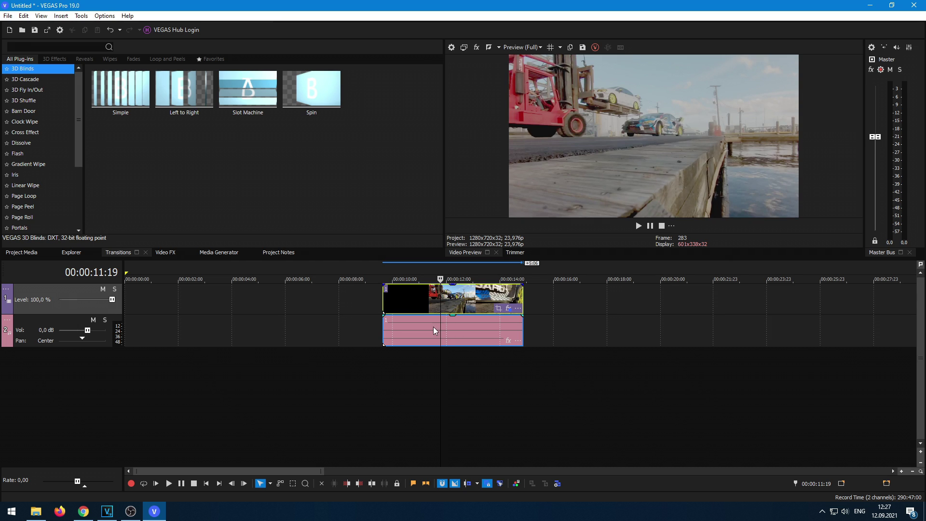
# Add a project note at 00:00:12:11 on the timeline with the text "изменить цвет"
pyautogui.click(281, 256)
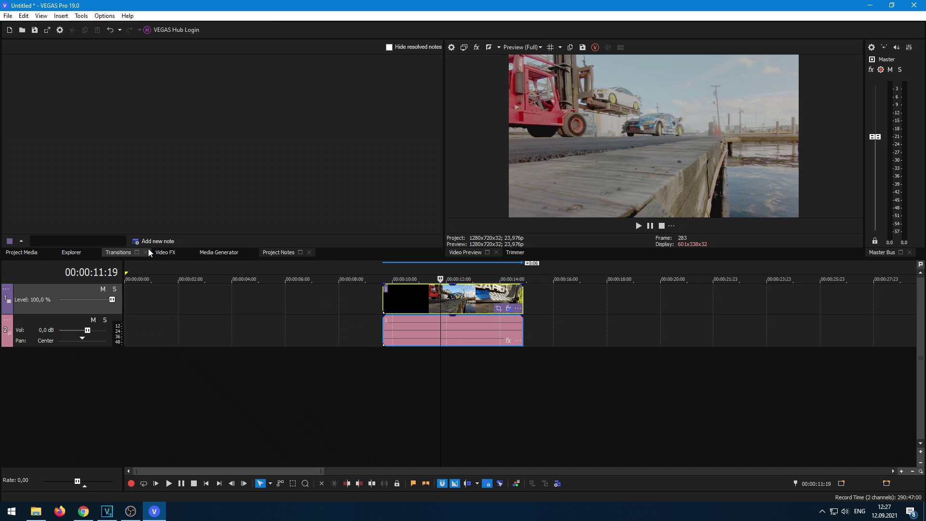
pyautogui.click(458, 299)
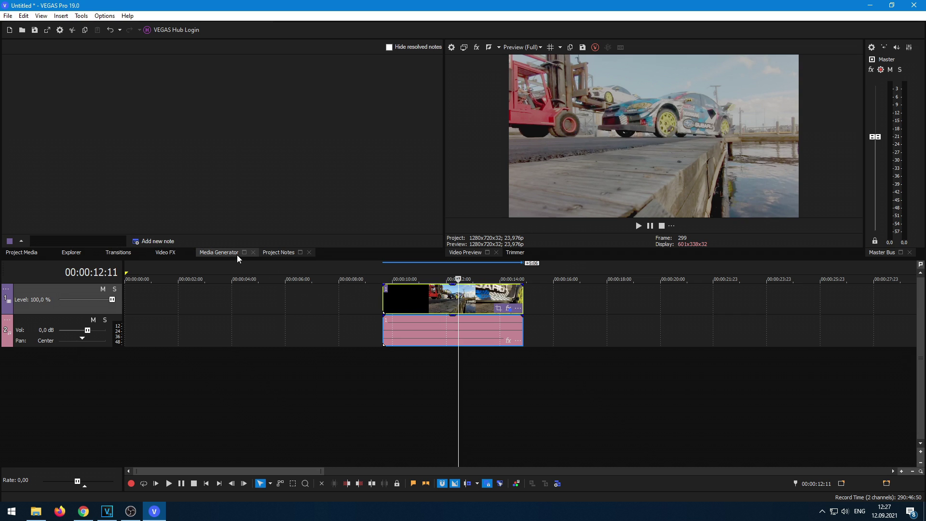
pyautogui.click(155, 241)
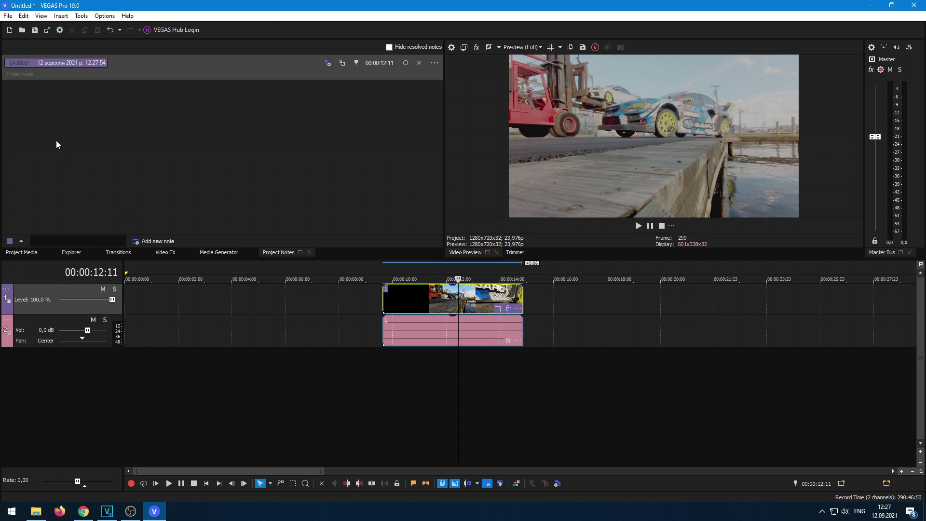
pyautogui.click(27, 73)
pyautogui.hotkey('alt', 'shift')
pyautogui.write('изменить цвет')
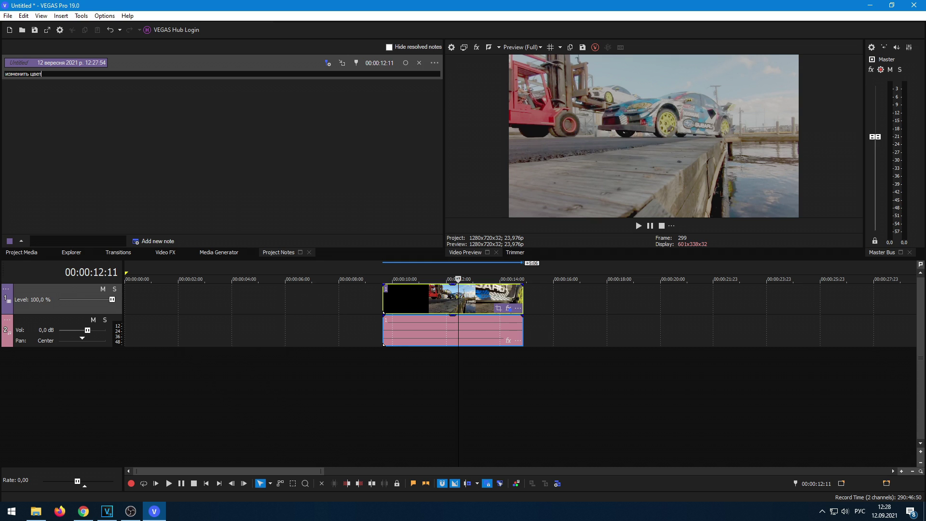
pyautogui.press('Return')
pyautogui.click(167, 117)
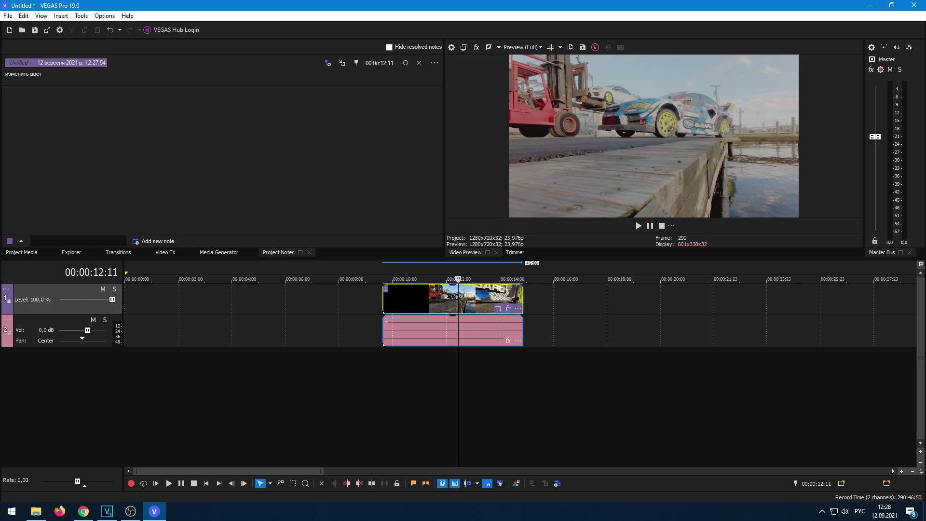
# Move the timeline cursor away from the project note's timecode and use the note to jump back to 00:00:12:11
pyautogui.click(255, 307)
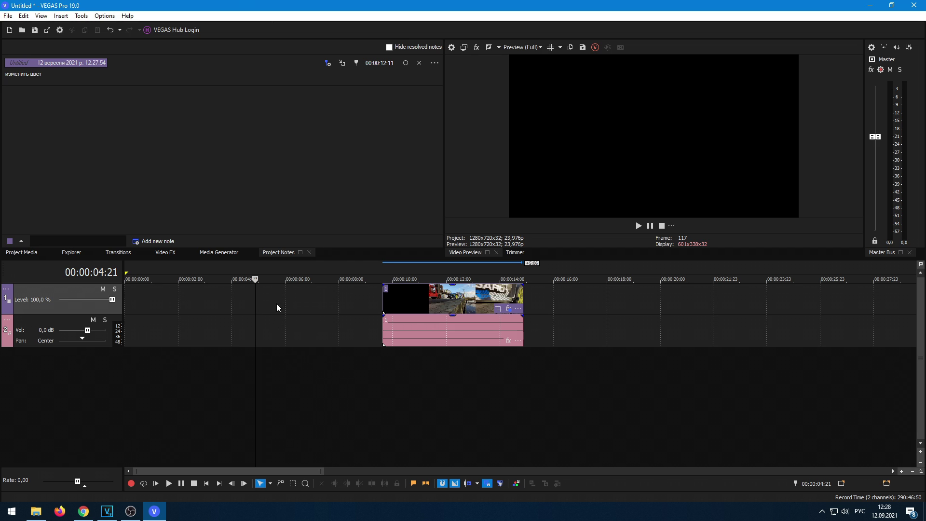
pyautogui.click(356, 63)
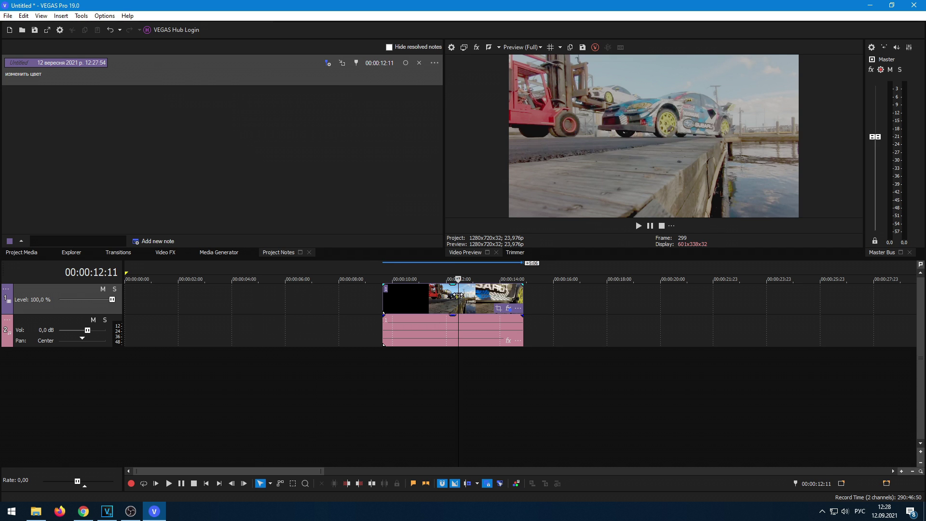
pyautogui.click(228, 256)
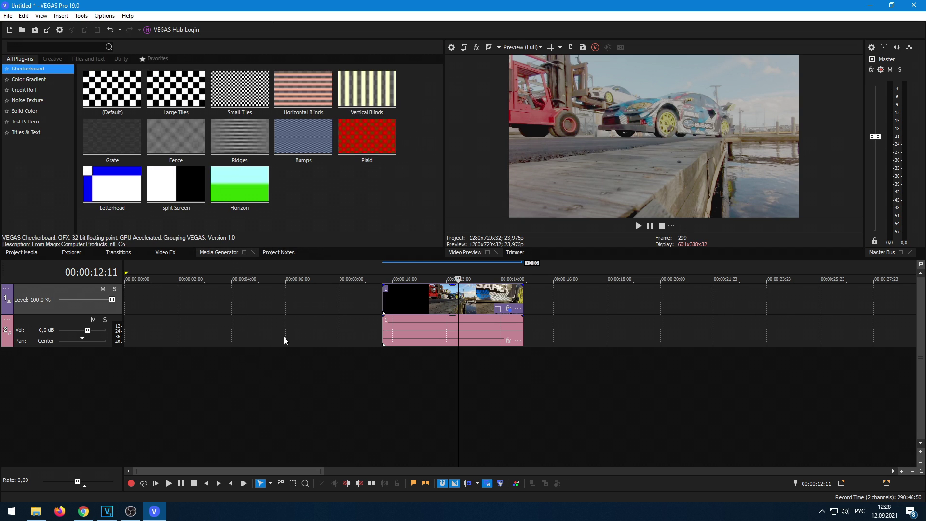
pyautogui.click(572, 316)
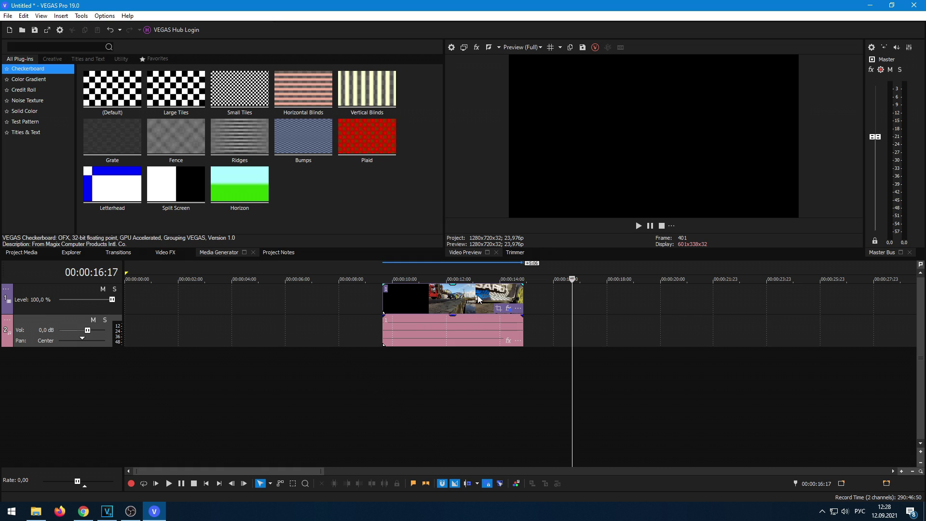
pyautogui.click(277, 255)
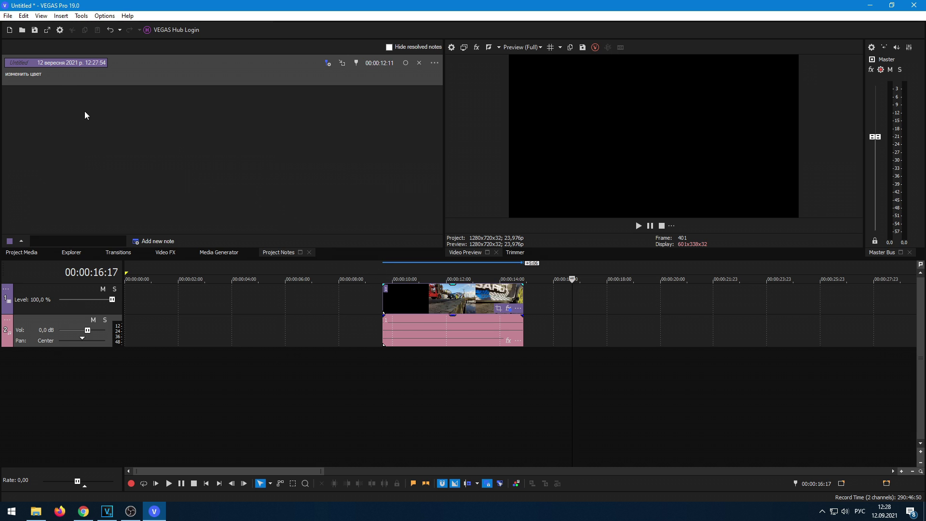
pyautogui.click(341, 63)
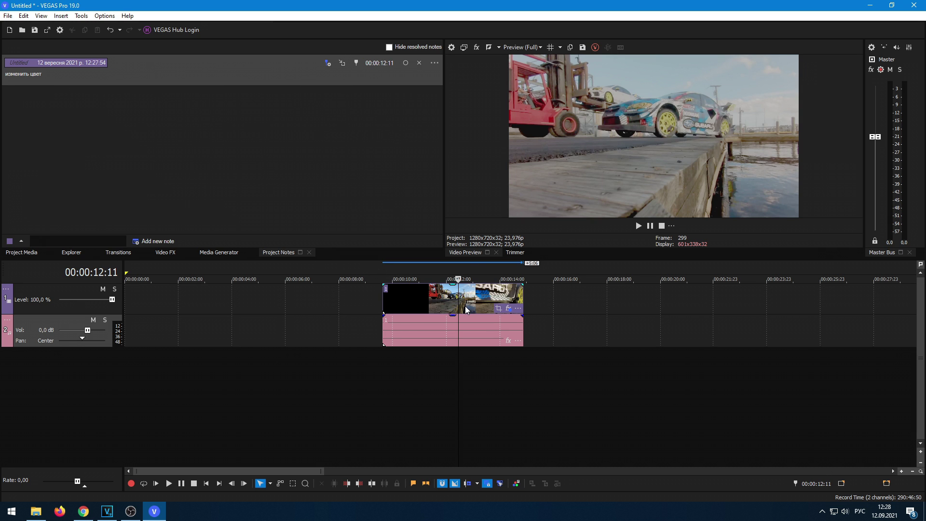
# Split the clip at about 00:00:10:18 and at 00:00:11:19, and delete the piece between the cuts
pyautogui.click(412, 299)
pyautogui.press('s')
pyautogui.click(440, 304)
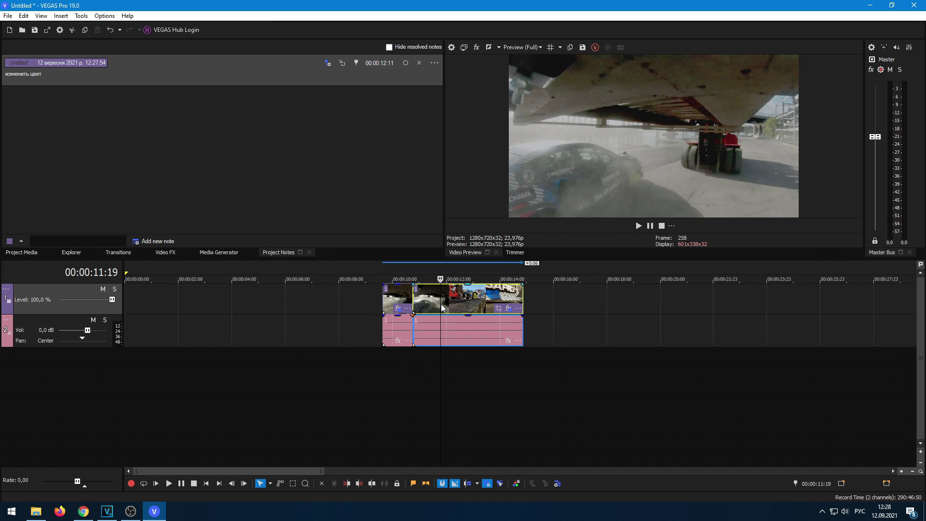
pyautogui.press('s')
pyautogui.click(425, 299)
pyautogui.press('Delete')
# Move both remaining fragments earlier so they sit side by side, starting at about 8 seconds
pyautogui.moveTo(476, 303); pyautogui.dragTo(352, 298)
pyautogui.click(405, 301)
pyautogui.moveTo(436, 302); pyautogui.dragTo(394, 303)
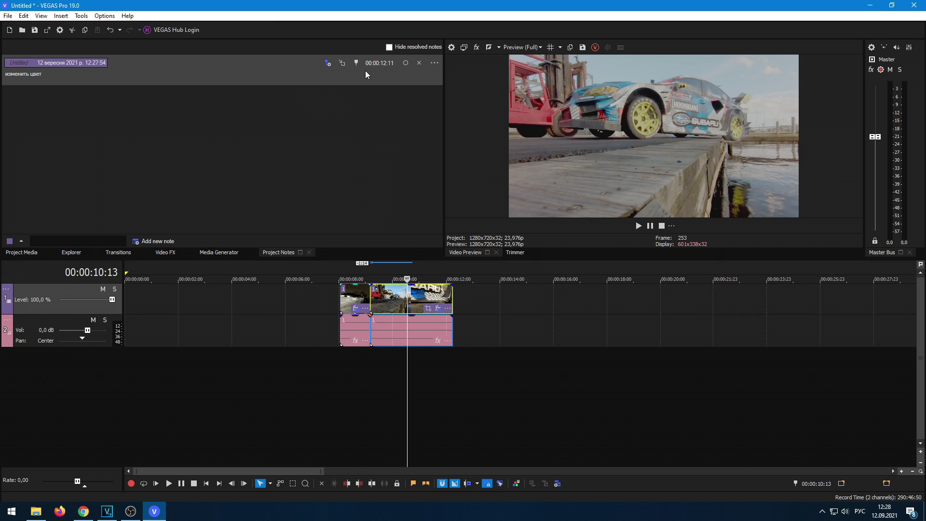
# Jump to the project note's timecode and return the cursor to the second fragment at 00:00:10:06
pyautogui.click(342, 63)
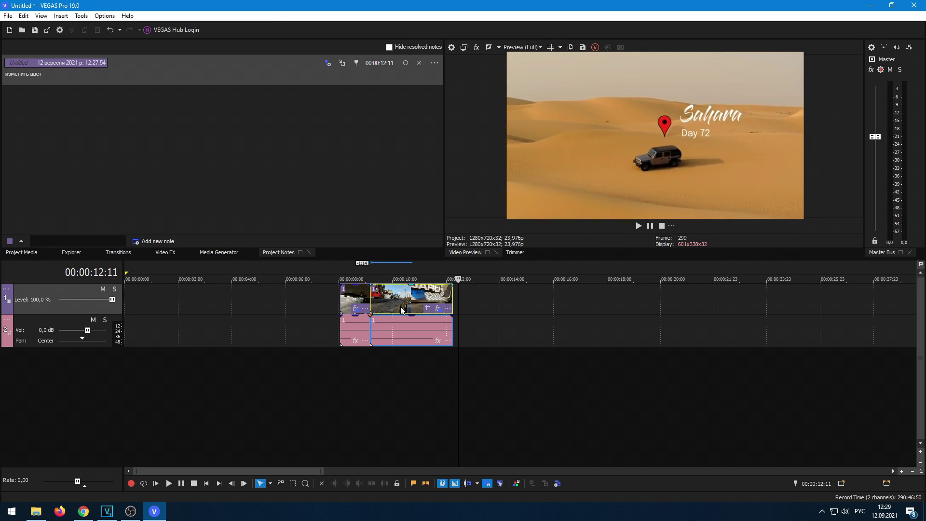
pyautogui.click(400, 306)
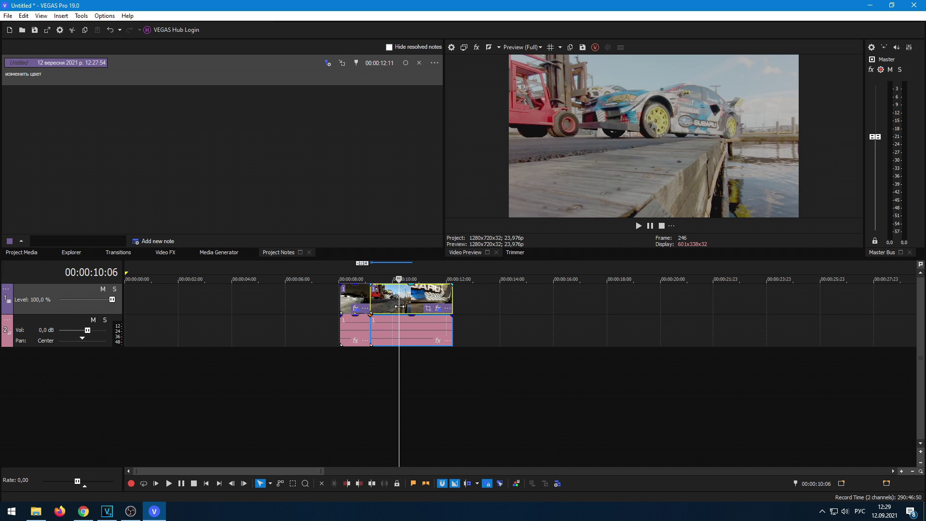
# Insert an adjustment track above the video track and apply the AutoLooks effect with the Nade Gunner preset to it
pyautogui.rightClick(142, 296)
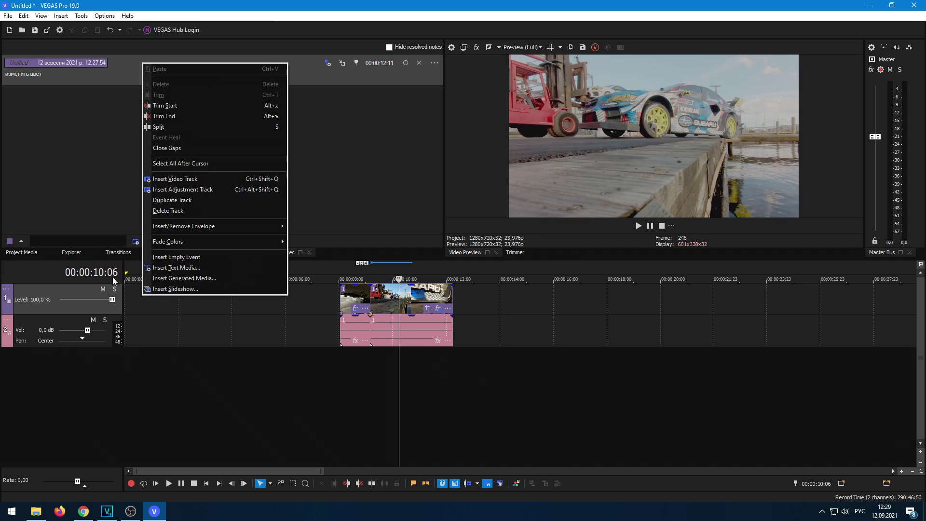
pyautogui.click(177, 189)
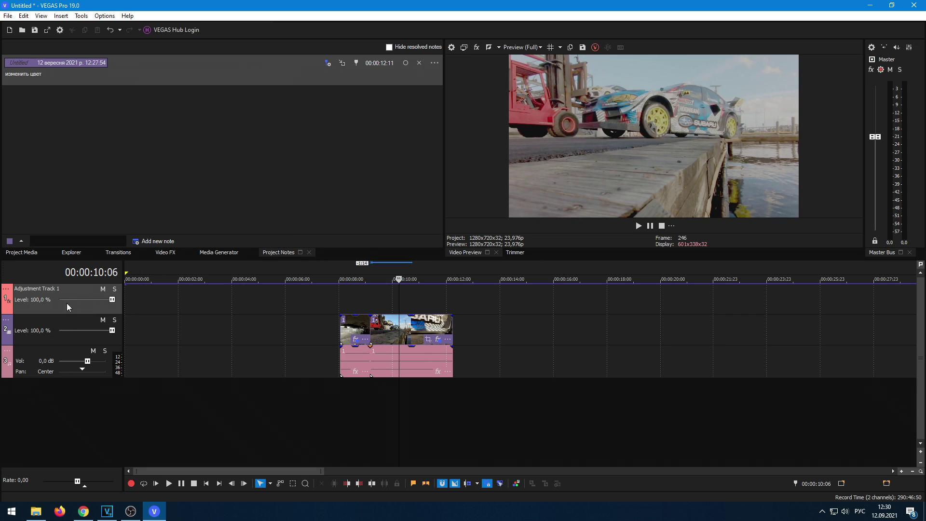
pyautogui.click(165, 252)
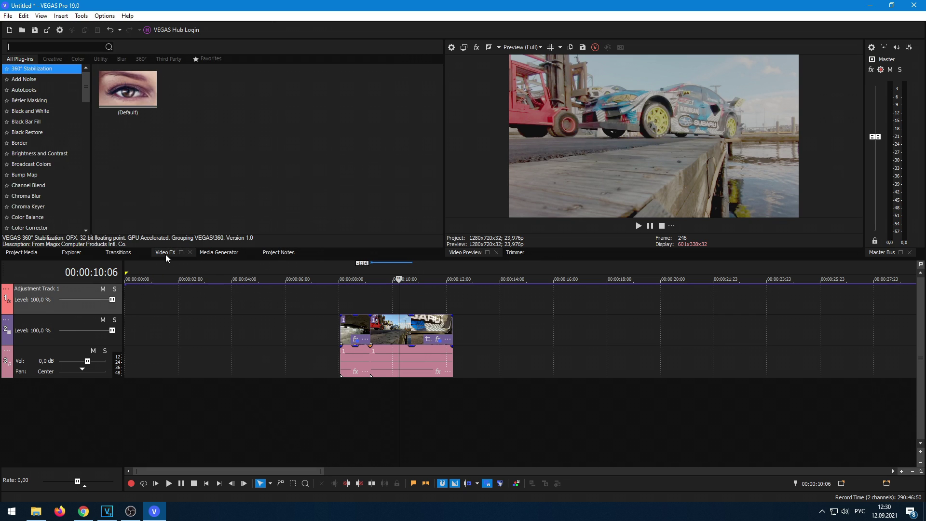
pyautogui.click(24, 90)
pyautogui.moveTo(264, 143); pyautogui.dragTo(89, 293)
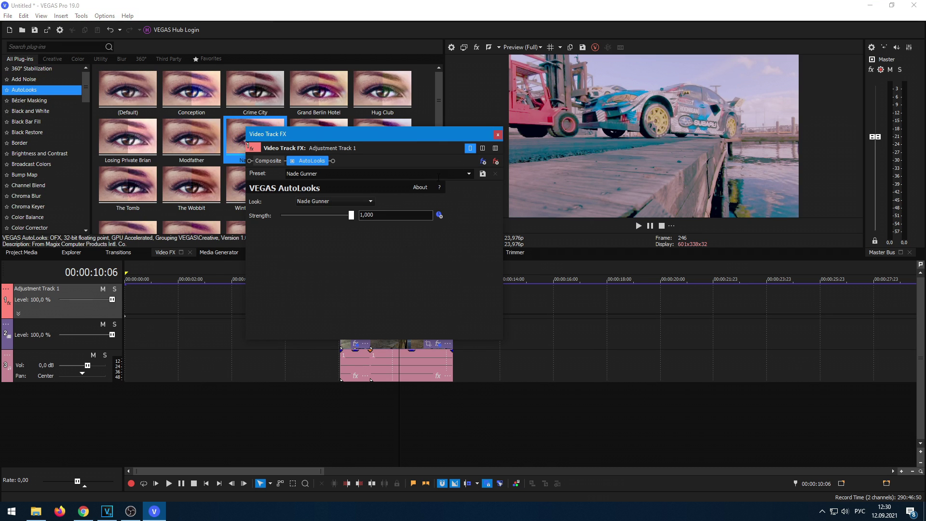
pyautogui.click(497, 134)
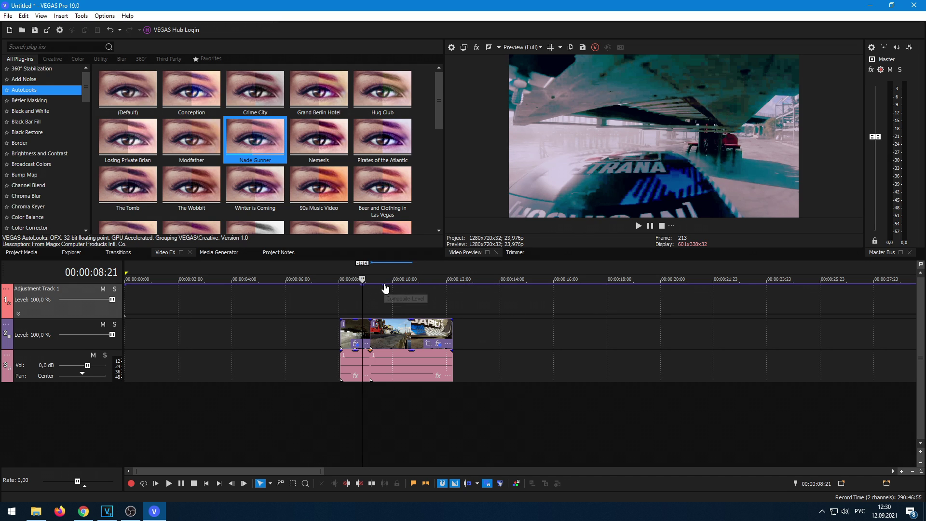
# Dip the adjustment track's composite level envelope to near its minimum at about 00:00:09:15
pyautogui.click(433, 289)
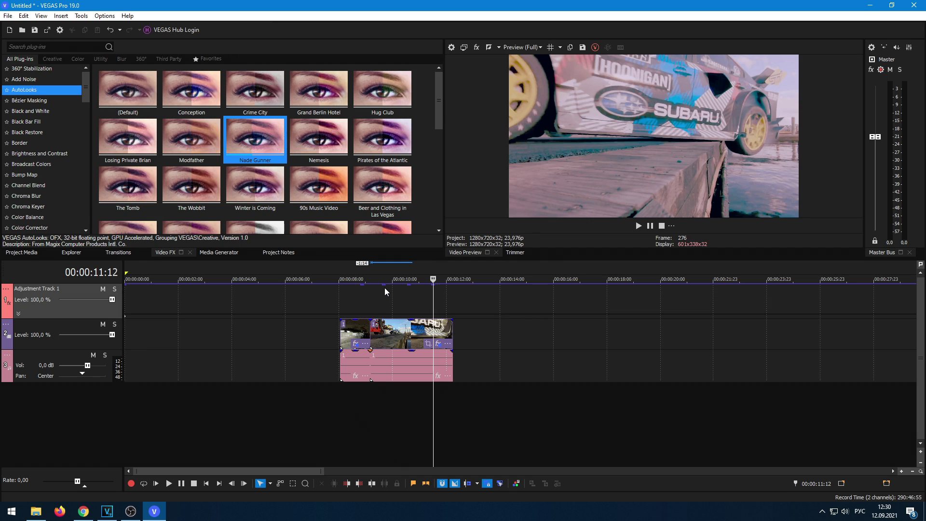
pyautogui.moveTo(387, 288); pyautogui.dragTo(383, 313)
# Play the look's fade from 00:00:08:11 and compare the frames at 00:00:09:15, 00:00:11:02 and 00:00:09:19
pyautogui.click(351, 305)
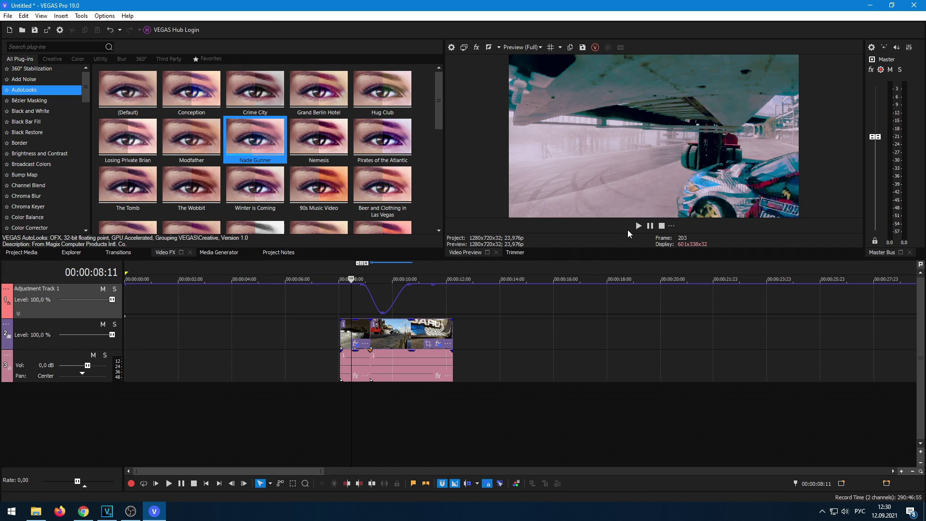
pyautogui.click(638, 226)
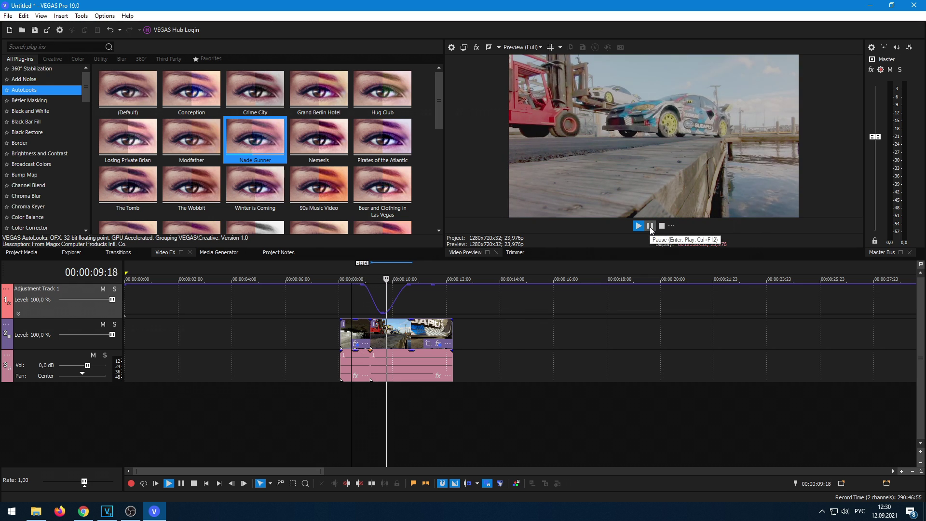
pyautogui.click(650, 227)
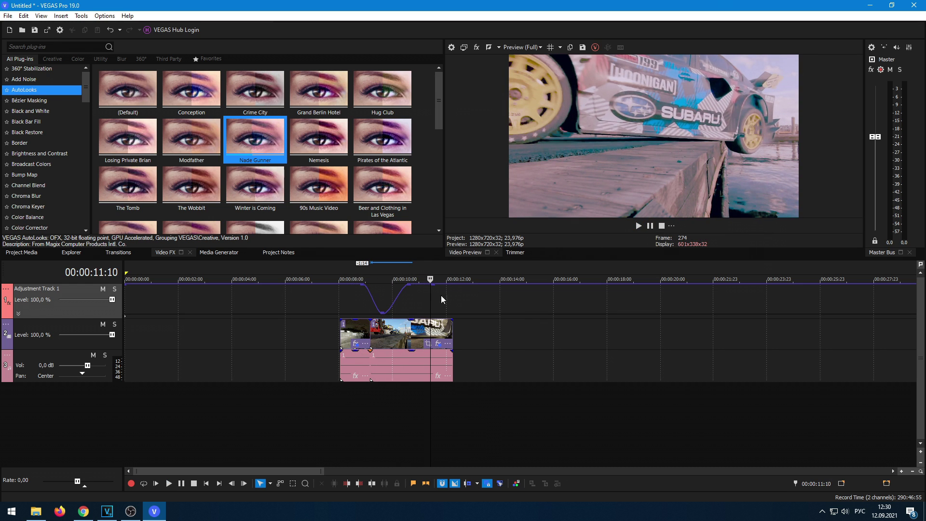
pyautogui.click(379, 304)
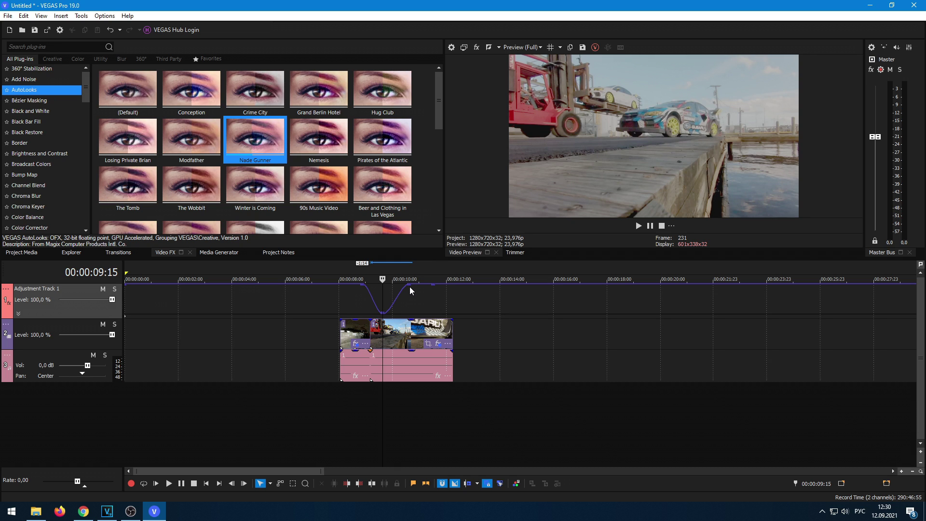
pyautogui.click(421, 291)
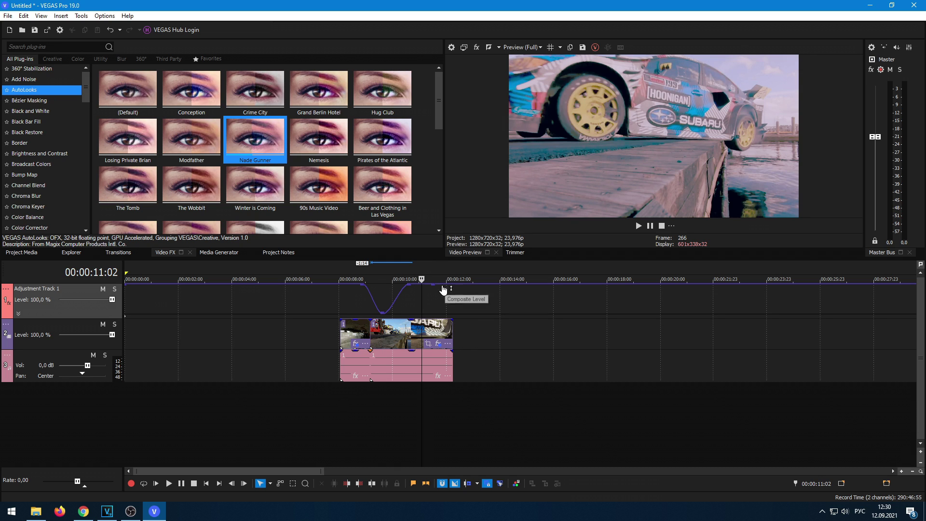
pyautogui.click(386, 297)
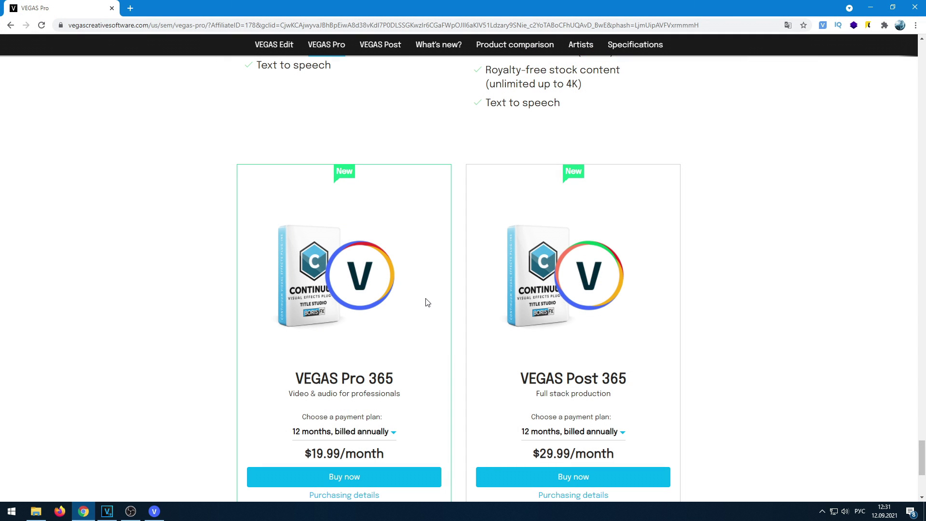
# Switch to VEGAS Pro, view the VEGAS Hub login form and close it without signing in
pyautogui.click(154, 511)
pyautogui.click(79, 17)
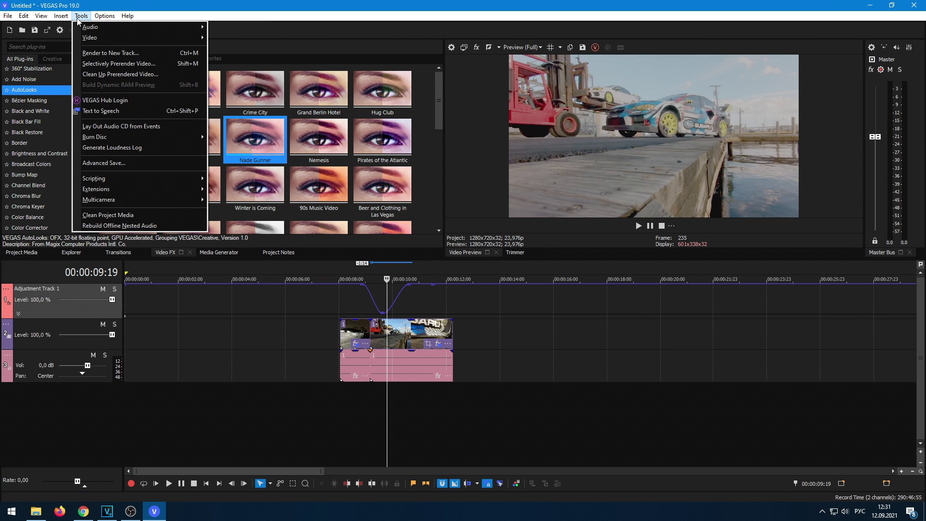
pyautogui.click(104, 101)
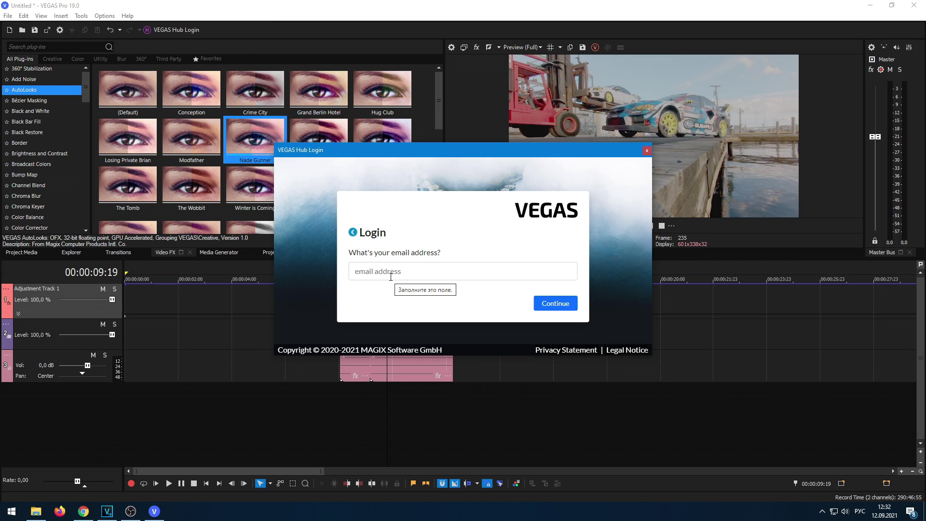
pyautogui.click(647, 151)
# Open Text to Speech, translate the entered sentence to German and preview it with the voice German (DE), female, Katja
pyautogui.click(81, 15)
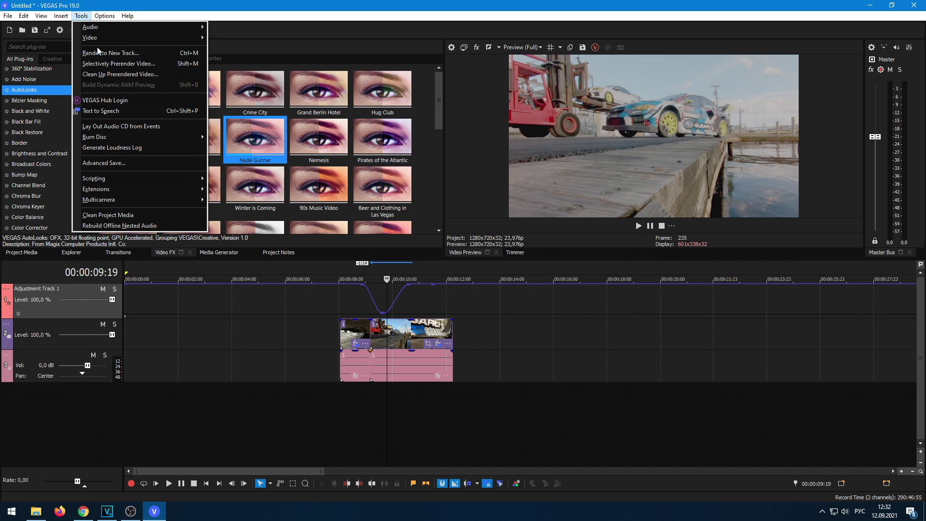
pyautogui.click(105, 100)
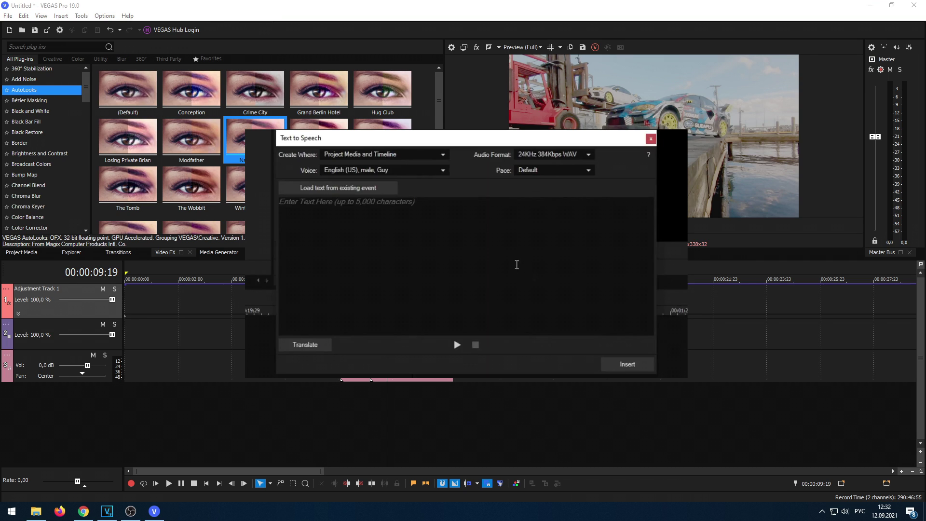
pyautogui.click(441, 154)
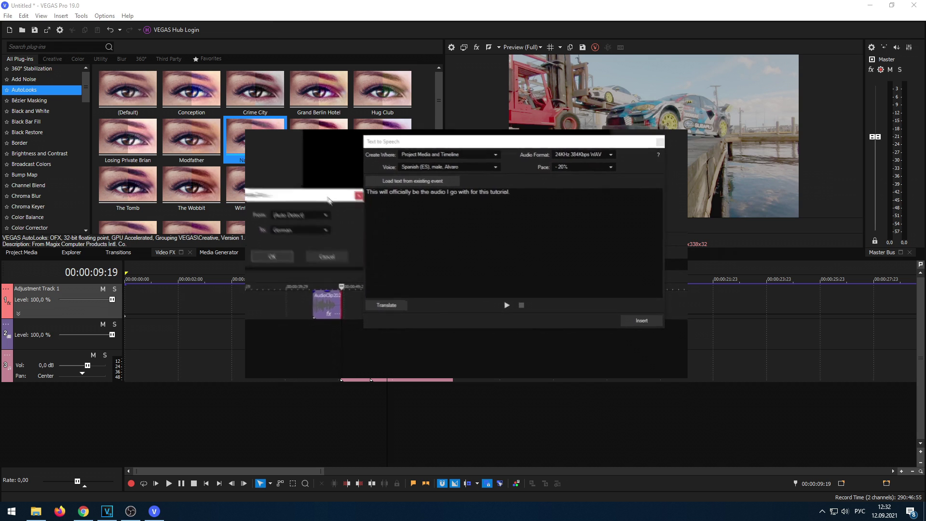
pyautogui.click(274, 244)
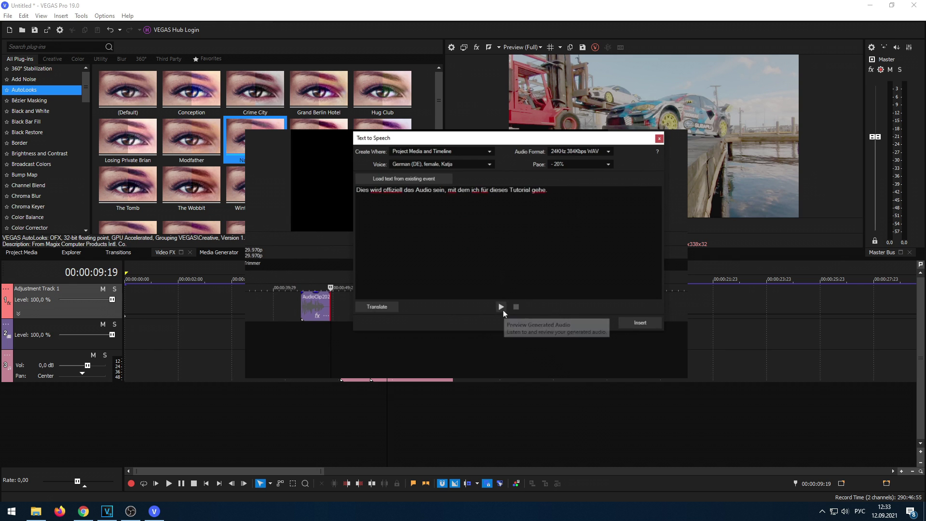
pyautogui.click(501, 307)
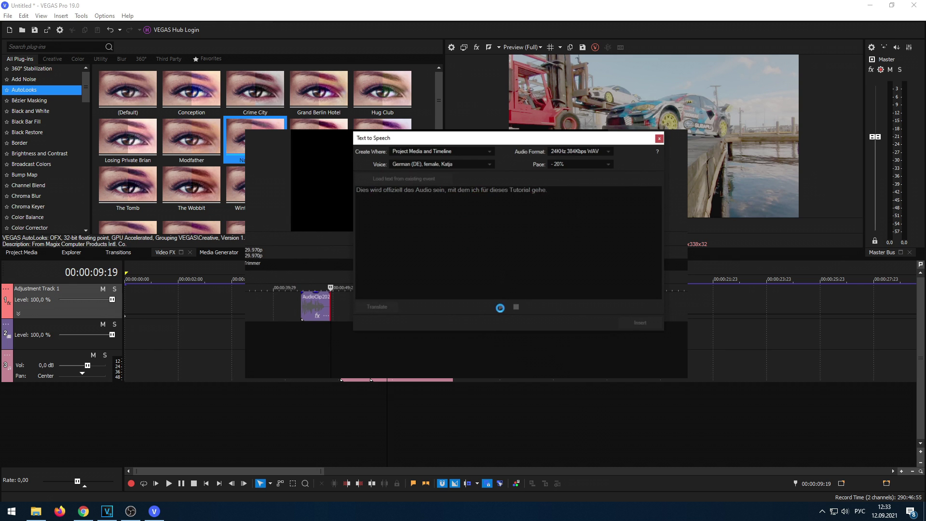
# View the VEGAS Pro 365 and VEGAS Post 365 subscription offers in Chrome and return to VEGAS Pro
pyautogui.click(84, 511)
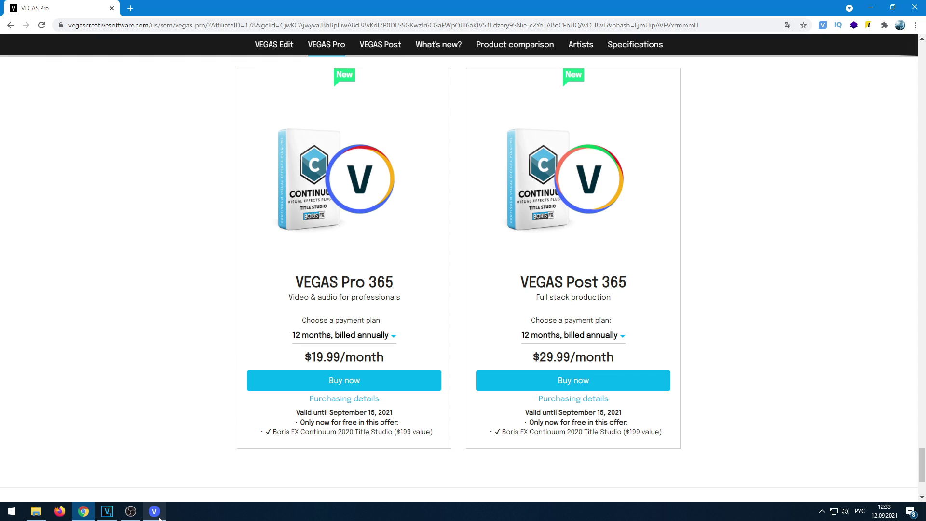
pyautogui.moveTo(161, 516)
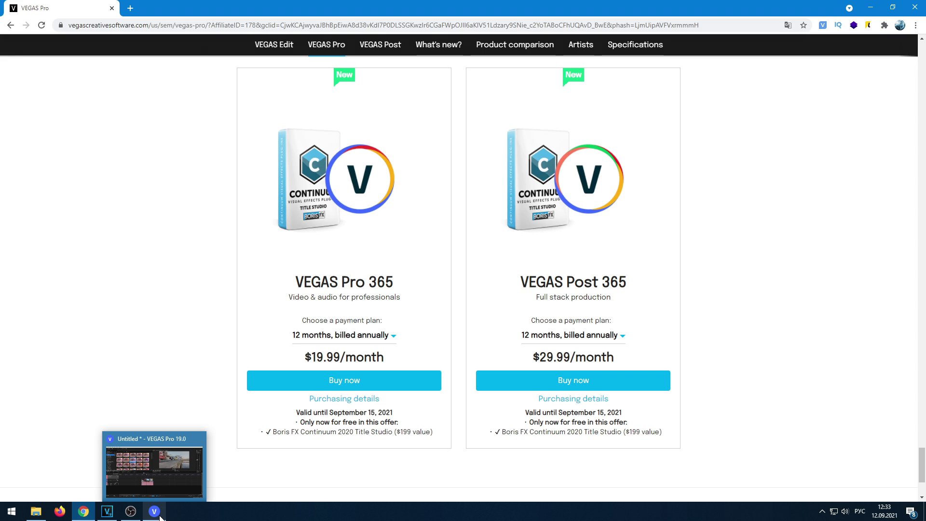
pyautogui.click(160, 516)
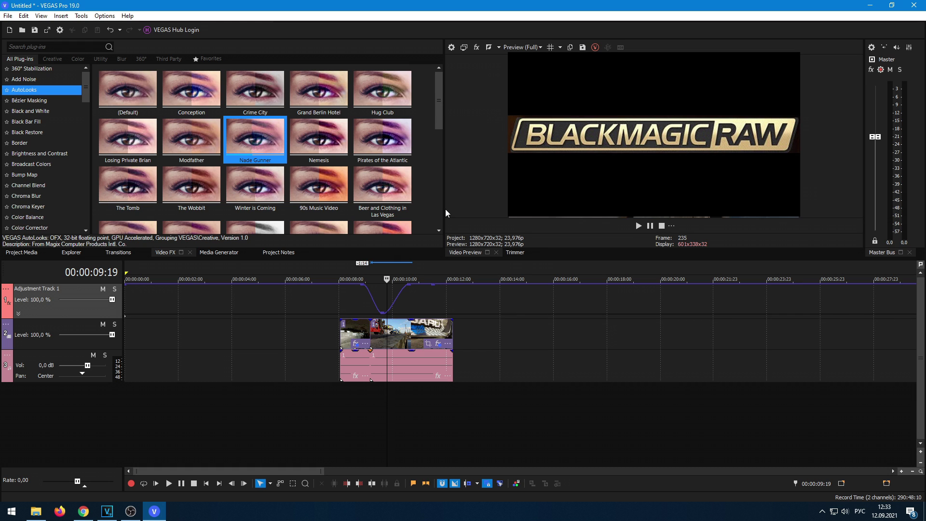